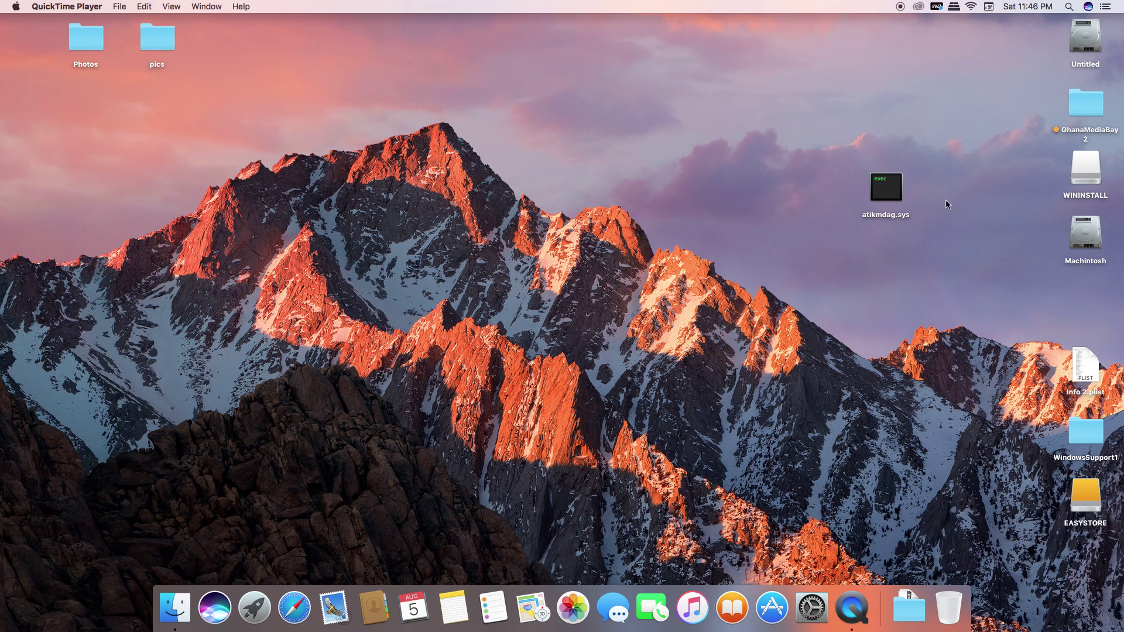
Select atikmdag.sys on the desktop, then clear the selection
left_click_drag(939, 147, 872, 310)
left_click(942, 174)
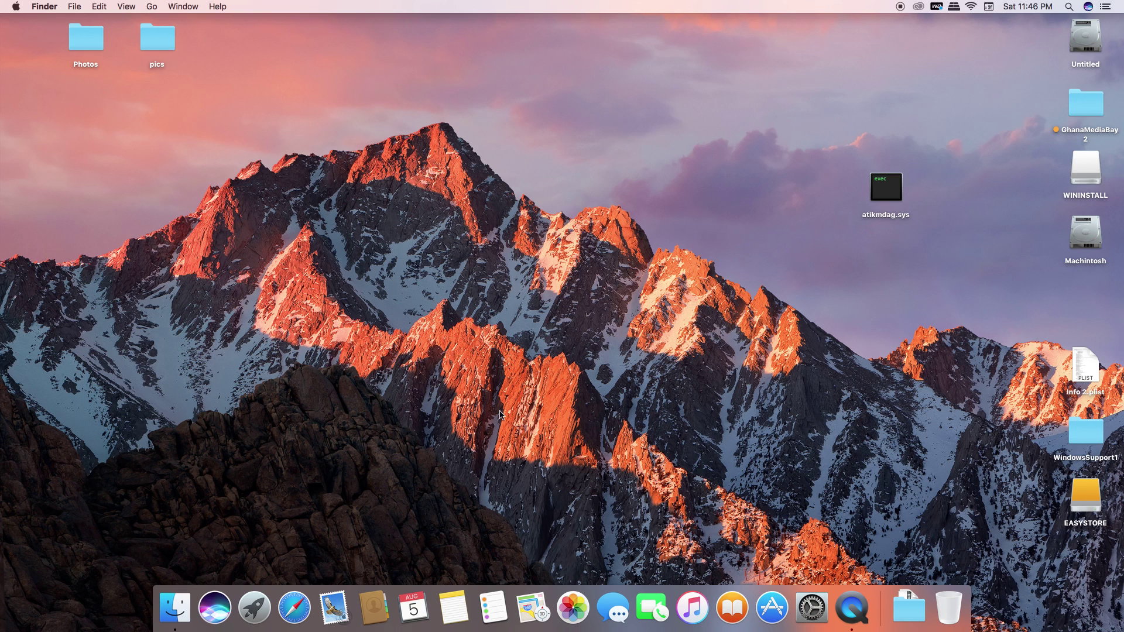
Bring up Launchpad's app grid, close the Other folder, and return to the desktop
left_click(250, 616)
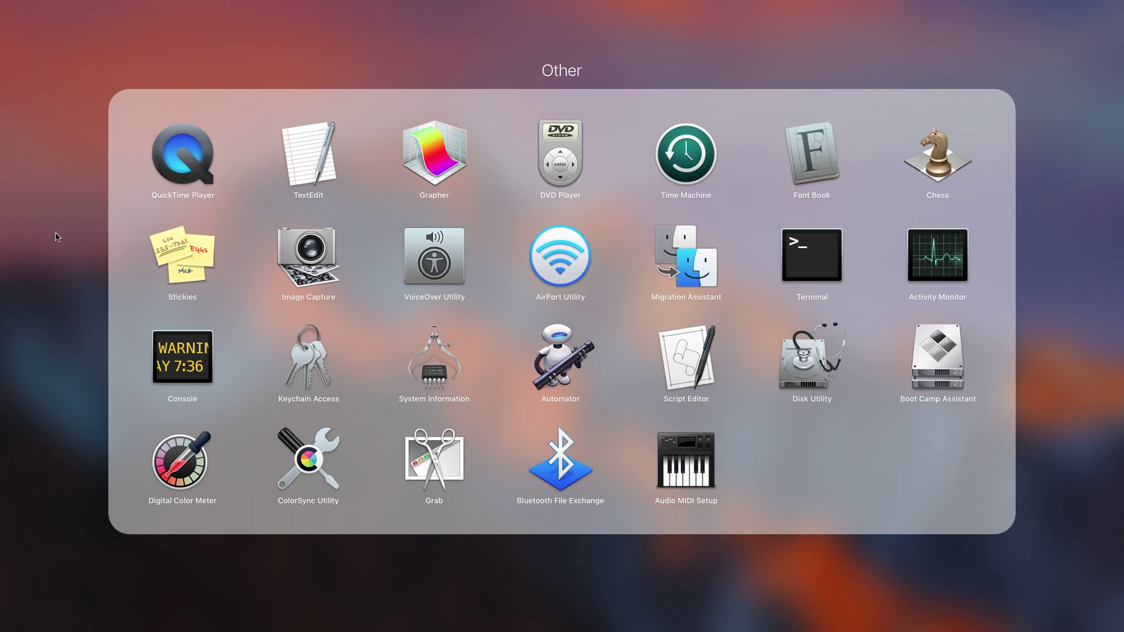
left_click(724, 51)
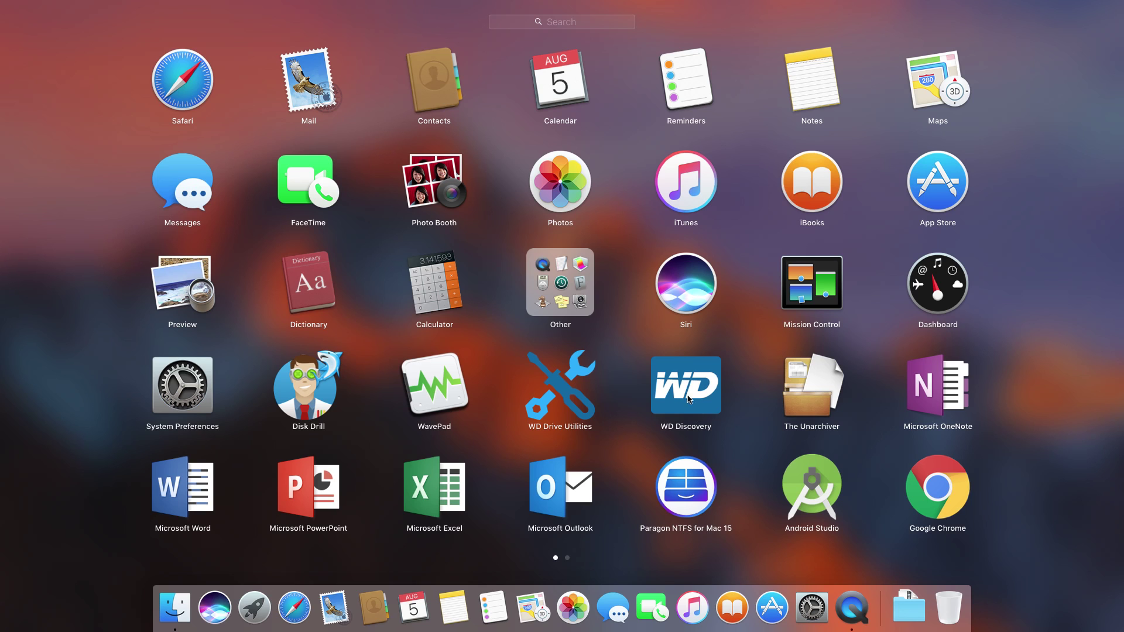
left_click(1009, 133)
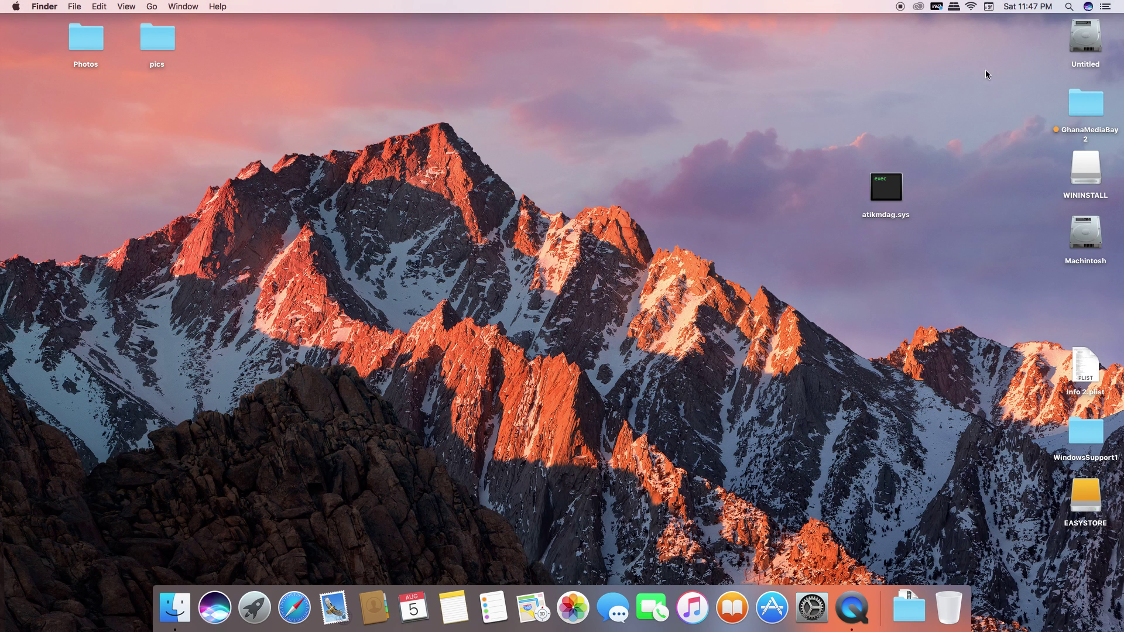
Open the full Paragon NTFS window from the menu-bar panel's gear options
left_click(954, 7)
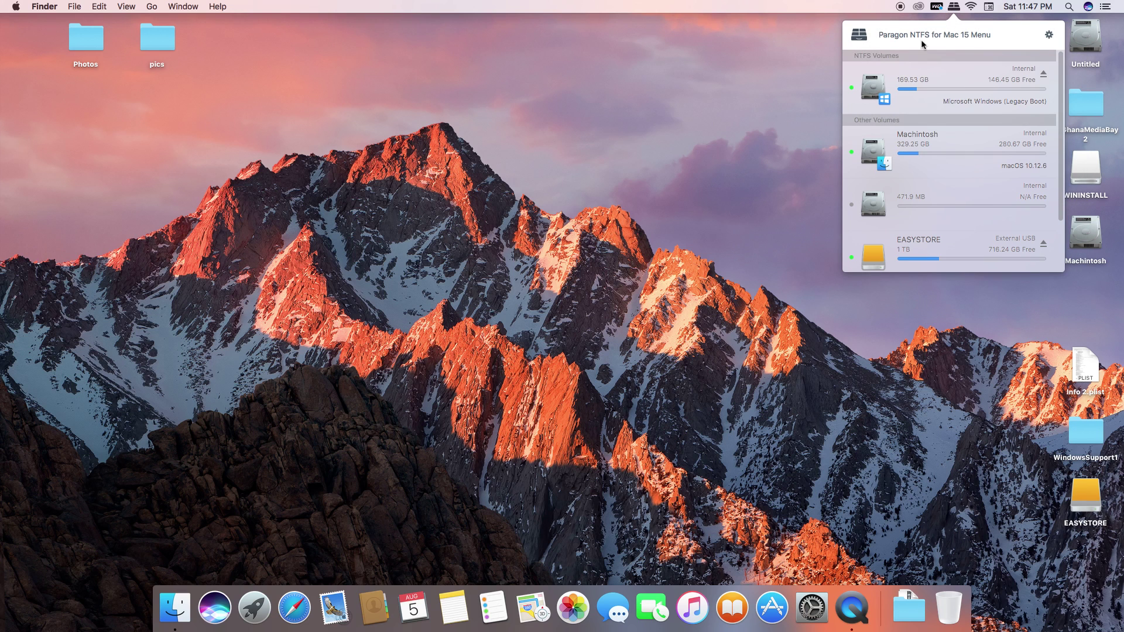
left_click(1048, 34)
left_click(1054, 40)
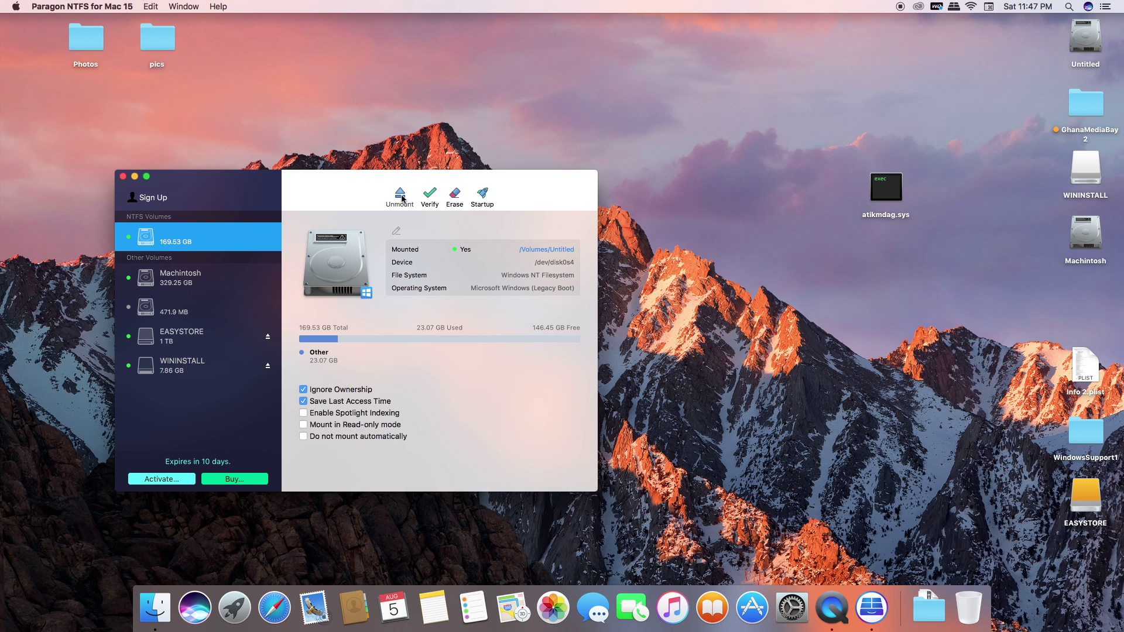
Unmount the 169.53 GB Windows volume and remount it writable at /Volumes/Untitled
left_click(401, 197)
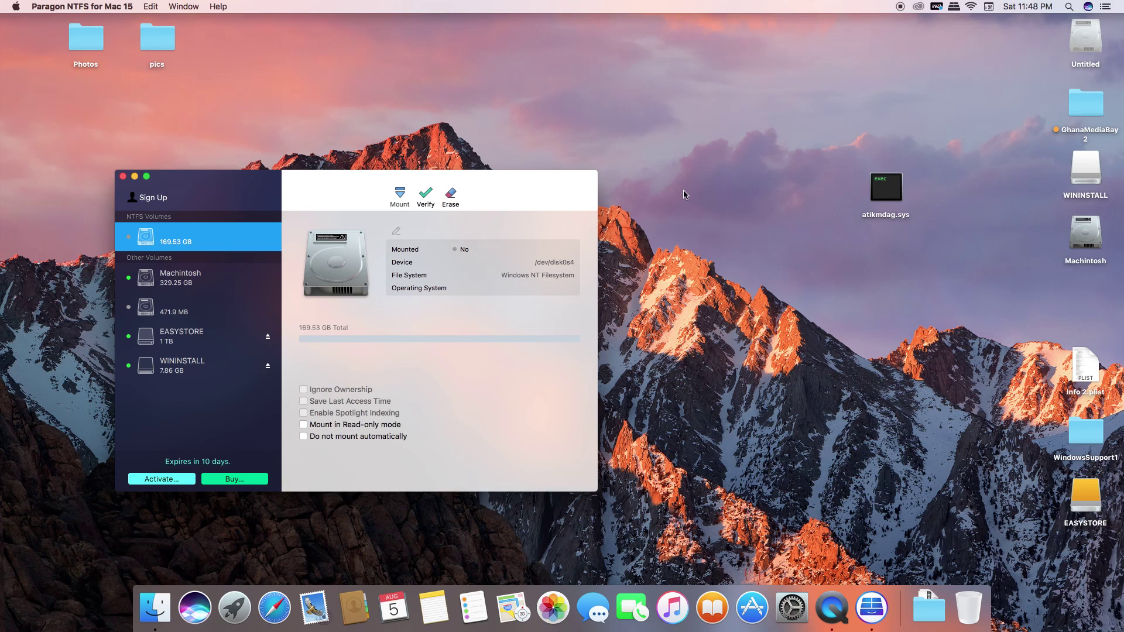
left_click(400, 202)
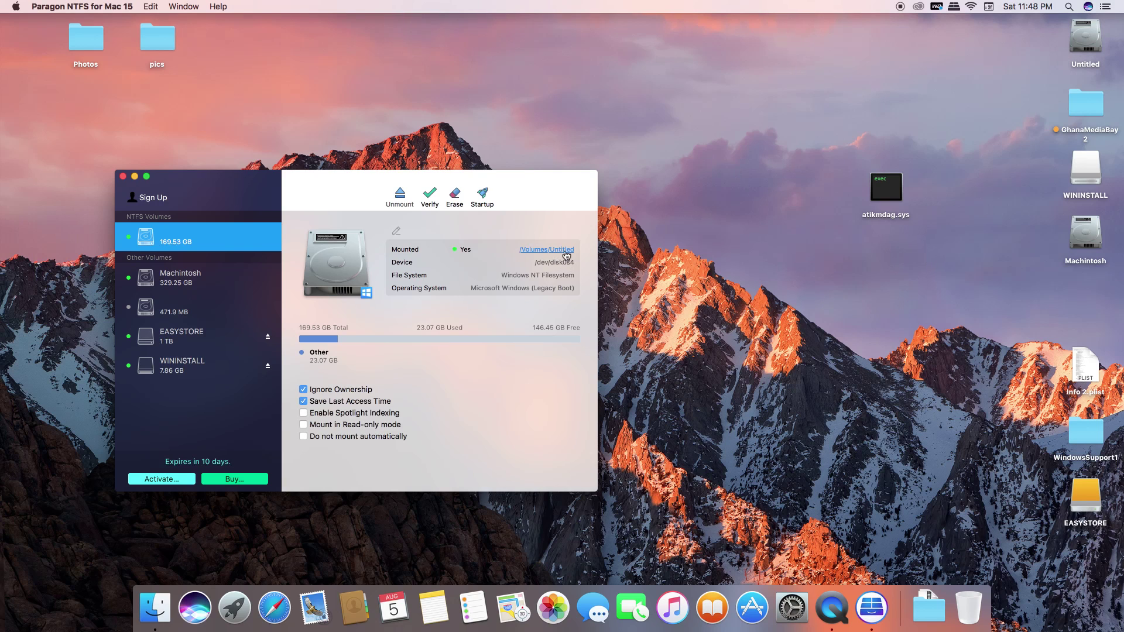
Browse the mounted Windows volume into Windows, then into the System32 folder
left_click(543, 249)
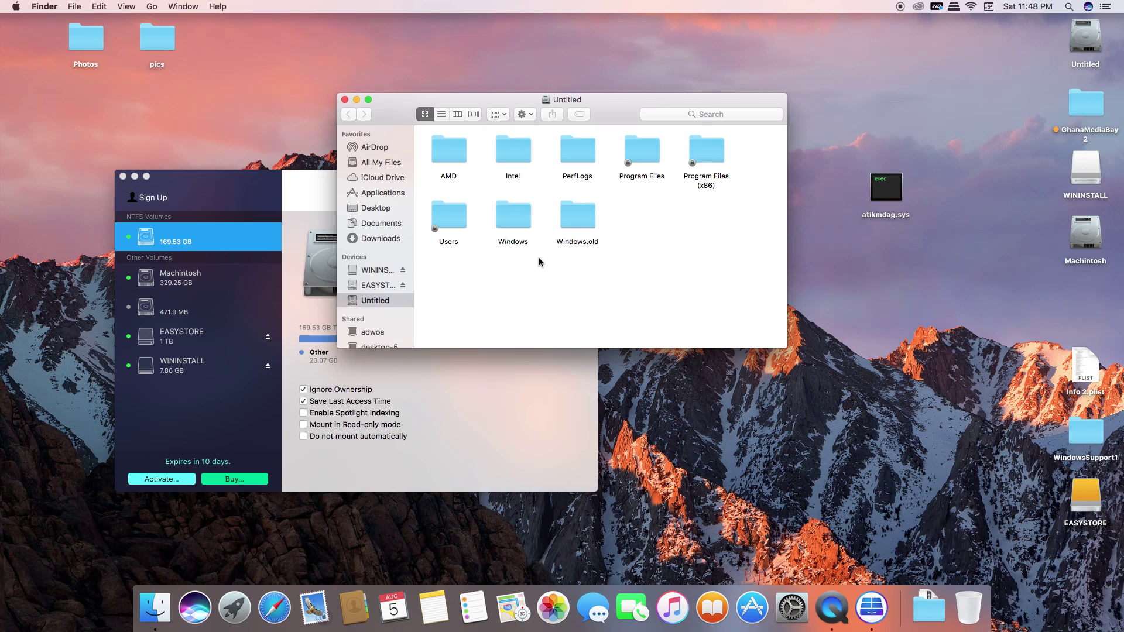
double_click(522, 218)
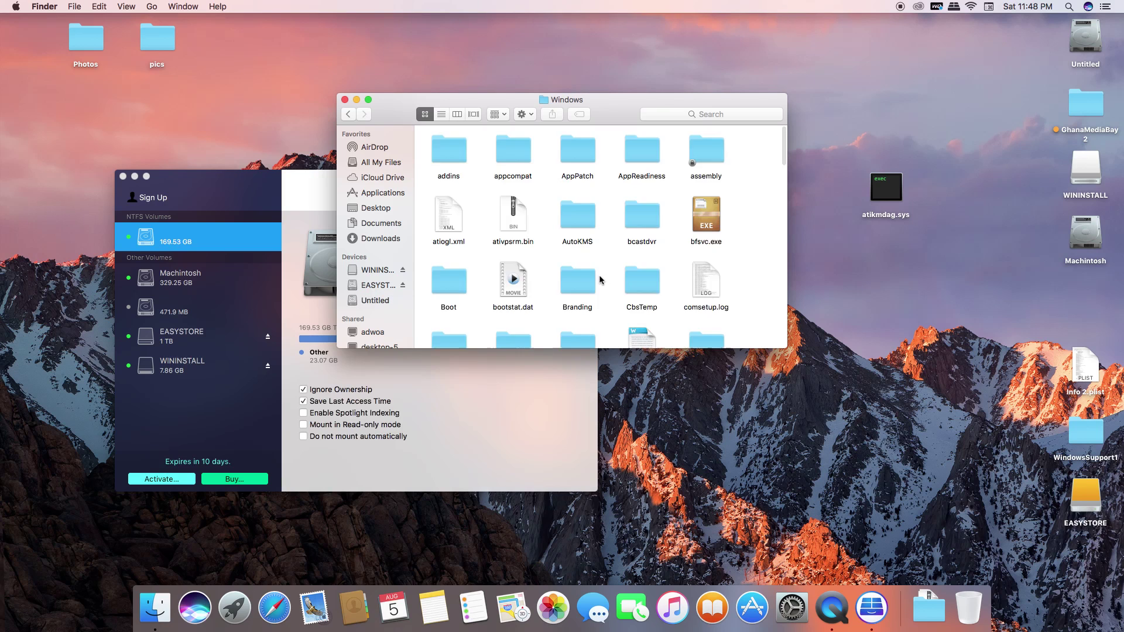
scroll(575, 273, "down", 10)
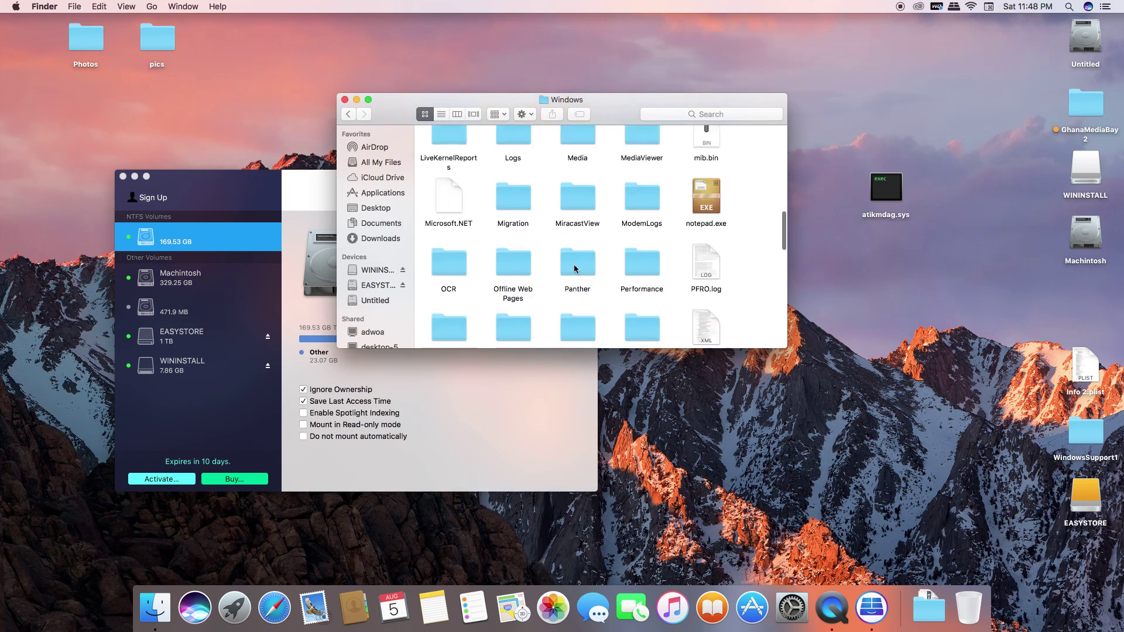
scroll(573, 268, "down", 10)
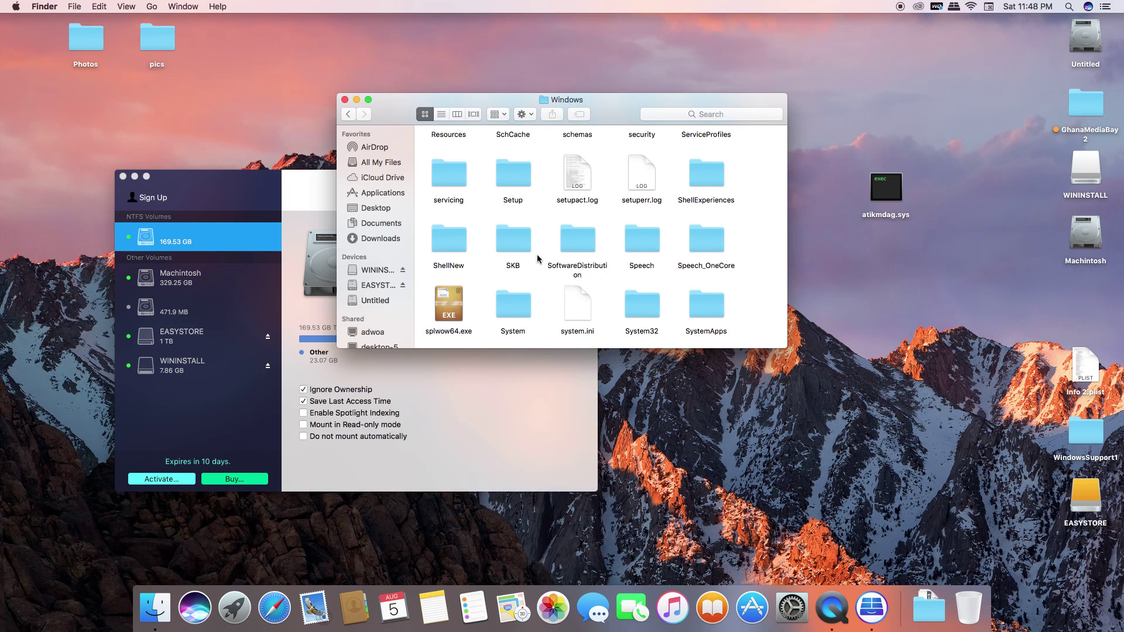
scroll(562, 262, "down", 2)
double_click(642, 246)
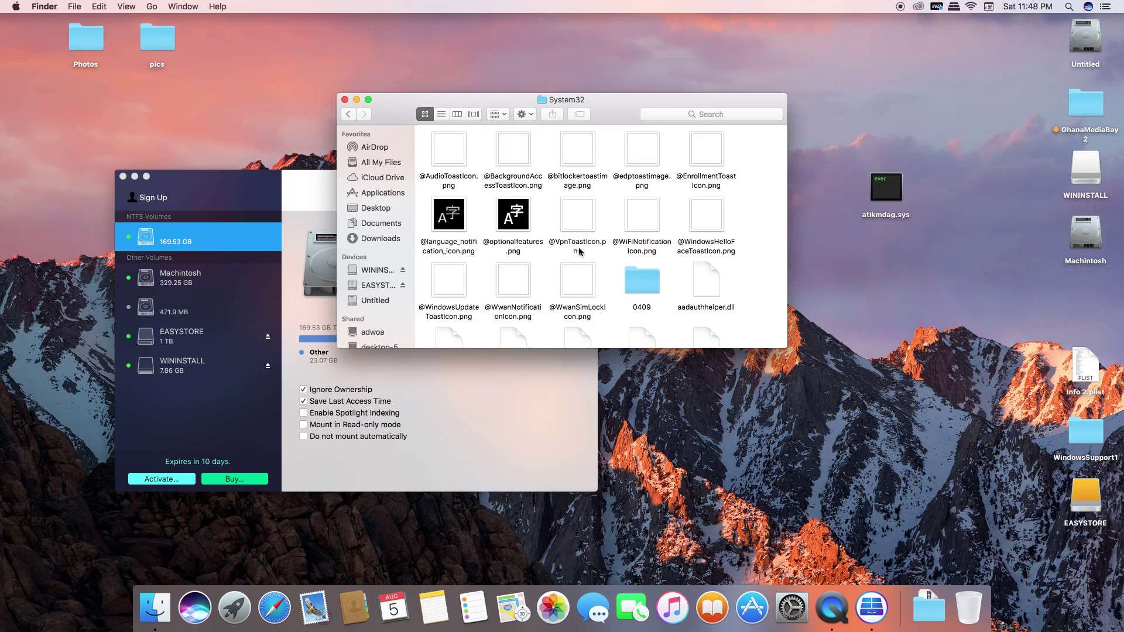
scroll(597, 240, "down", 10)
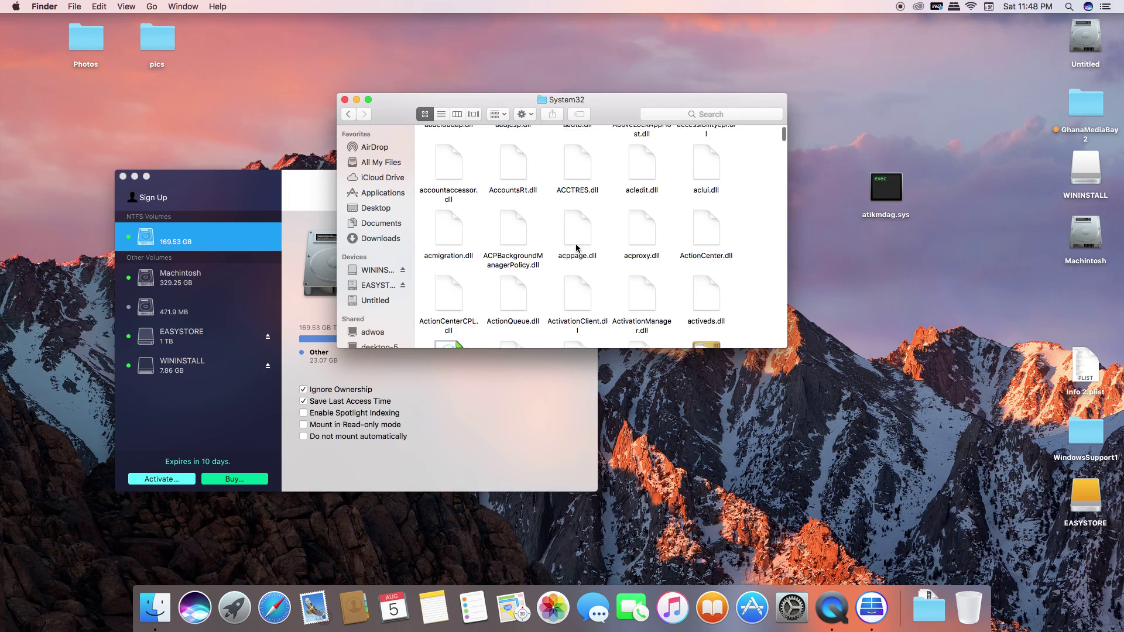
Search 'driver' within System32, then clear the search to show the folder's files
left_click(735, 114)
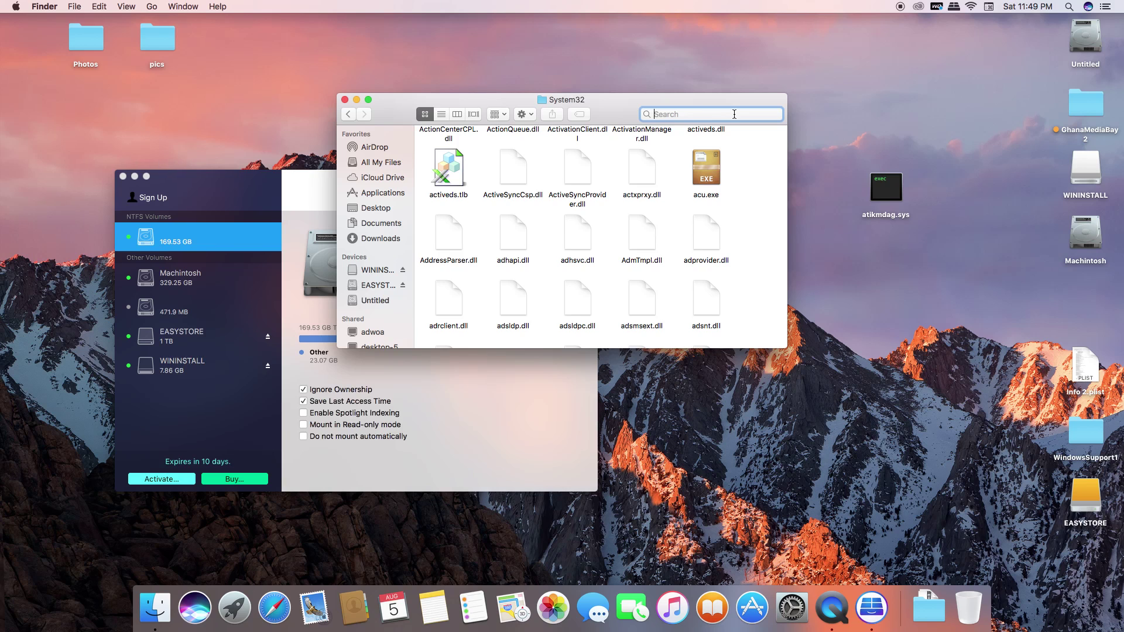
type("driver")
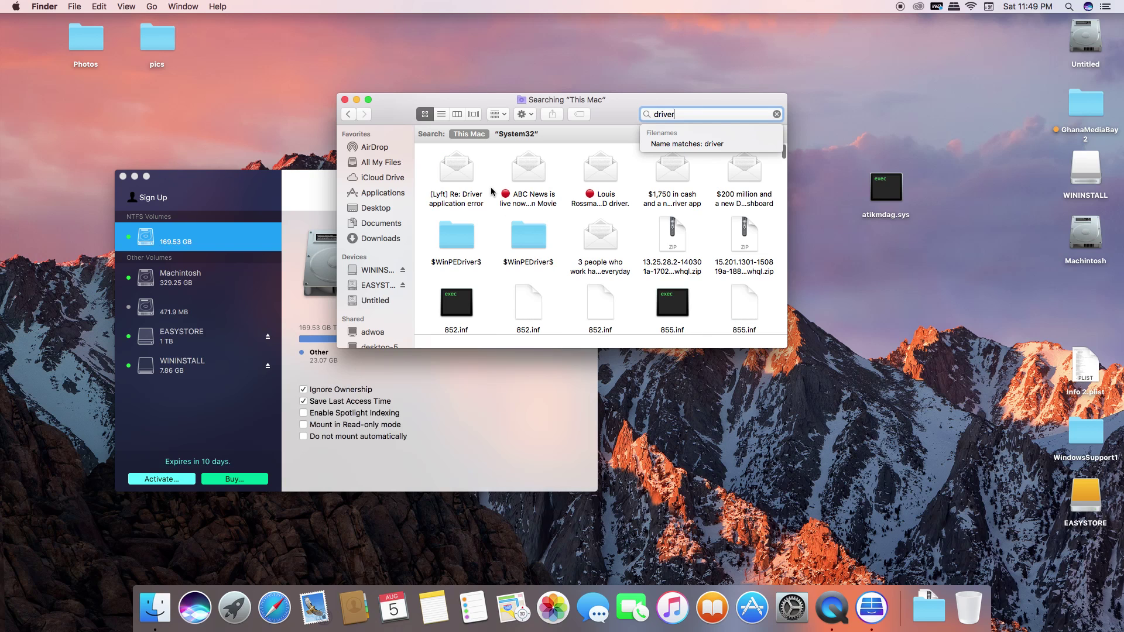
left_click(517, 133)
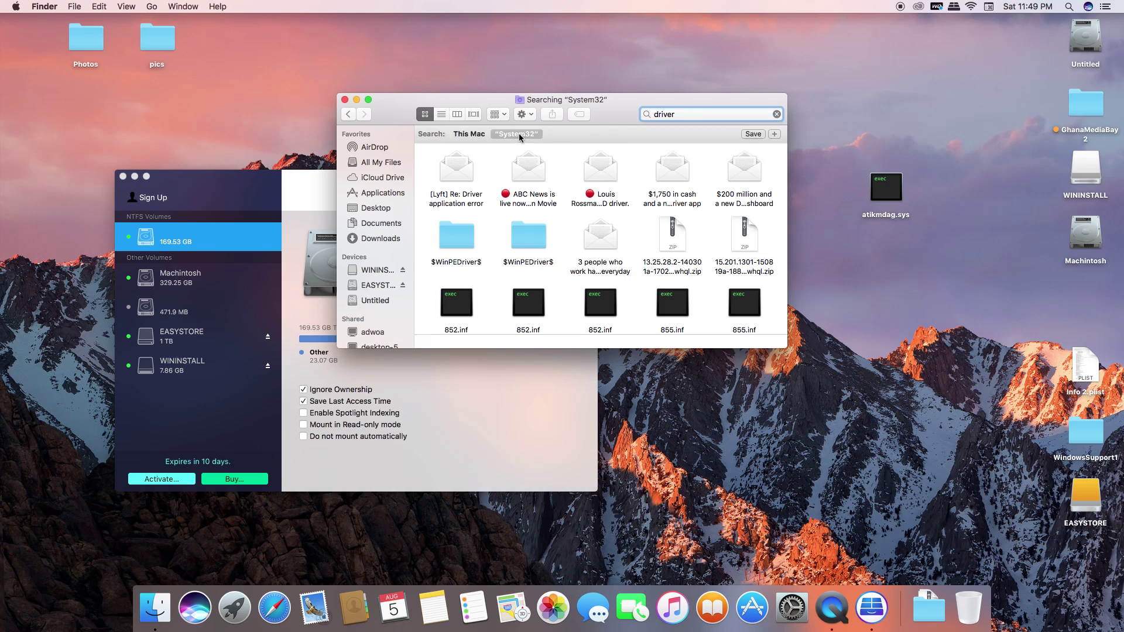
double_click(700, 114)
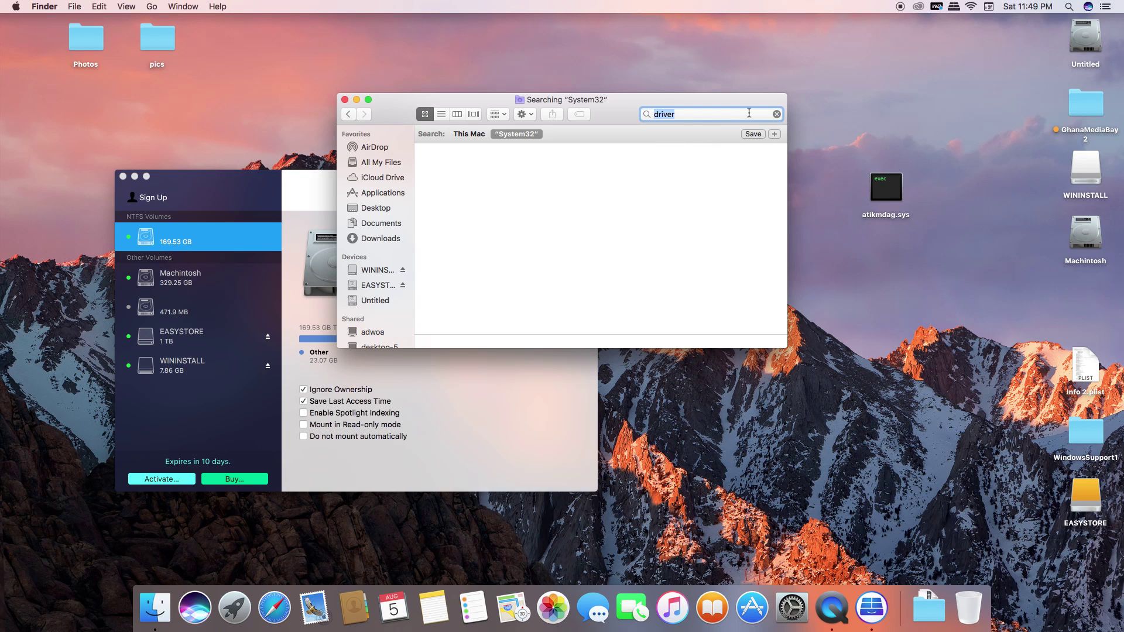
left_click(777, 115)
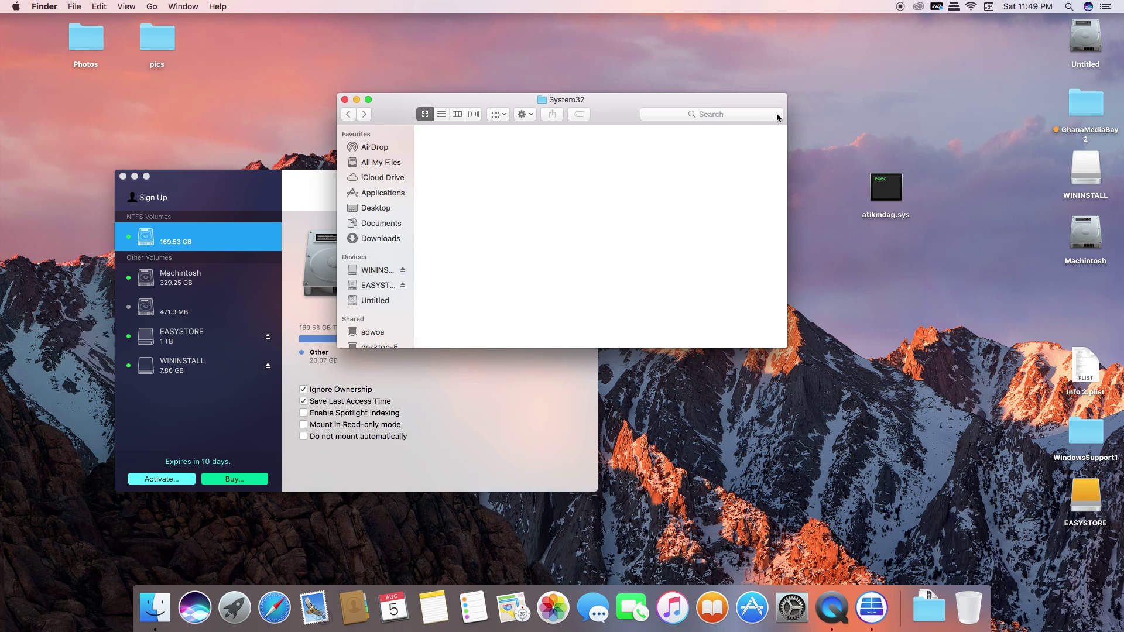
Scroll the System32 listing down to the drivers folder
scroll(725, 190, "down", 5)
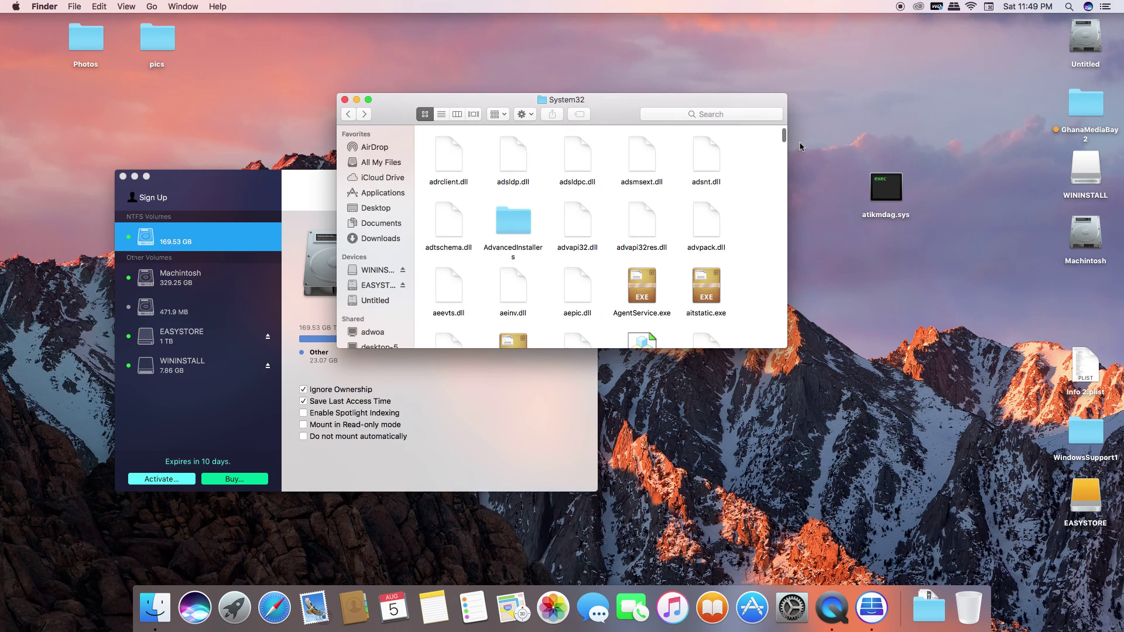
scroll(761, 149, "down", 5)
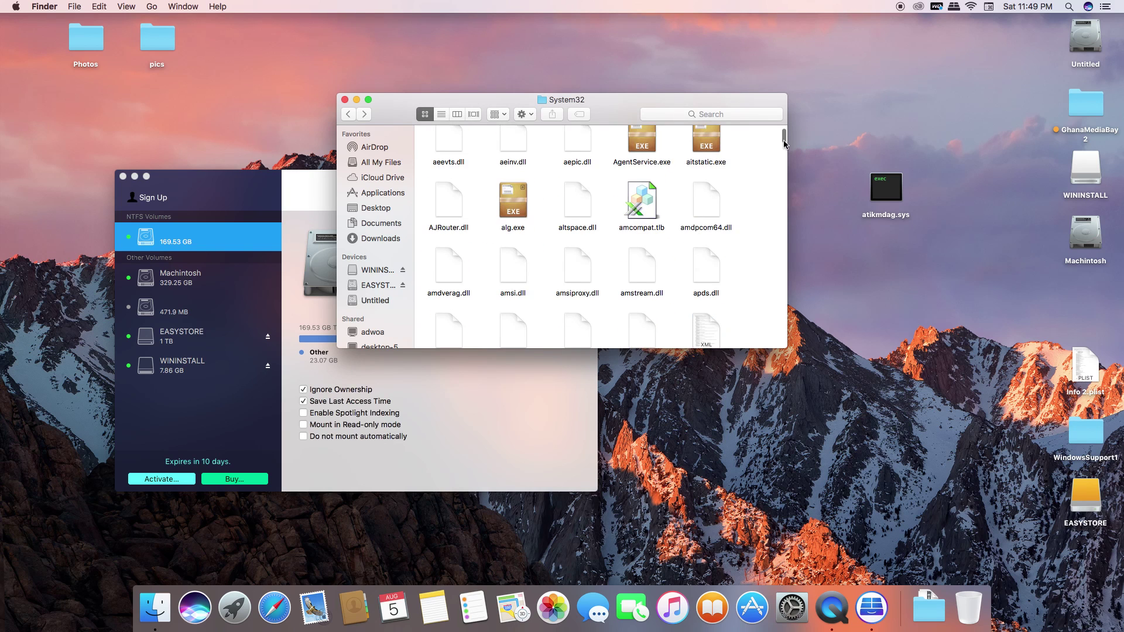
left_click_drag(784, 140, 778, 178)
scroll(681, 232, "down", 2)
scroll(681, 225, "down", 1)
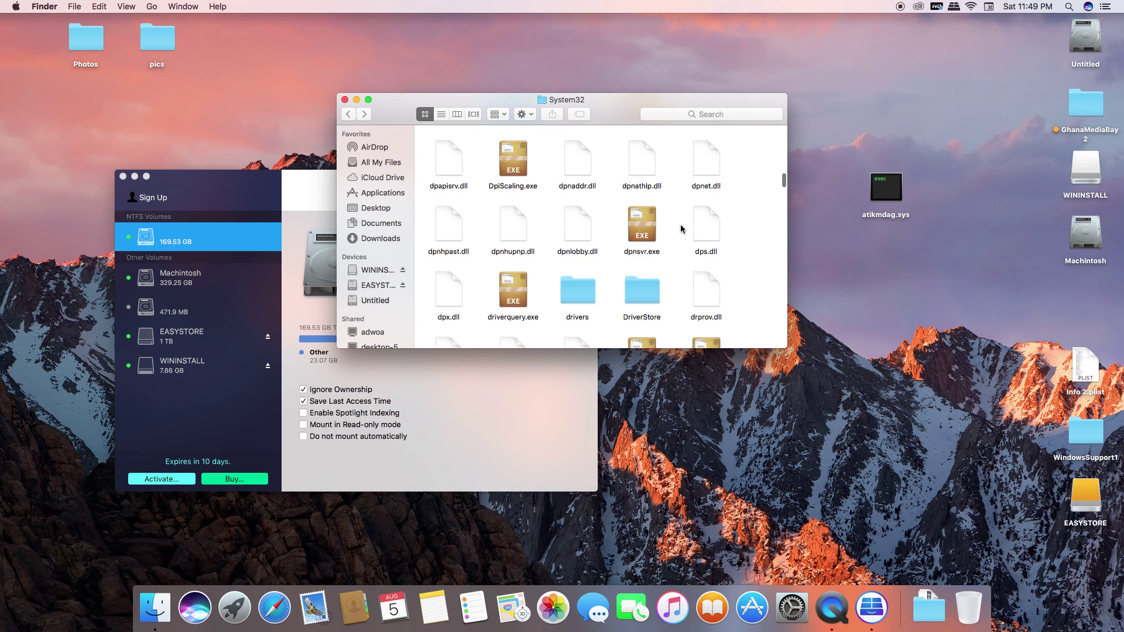
Open System32's drivers folder to list files like 3ware.sys, acpi.sys and amdsata.sys
double_click(585, 298)
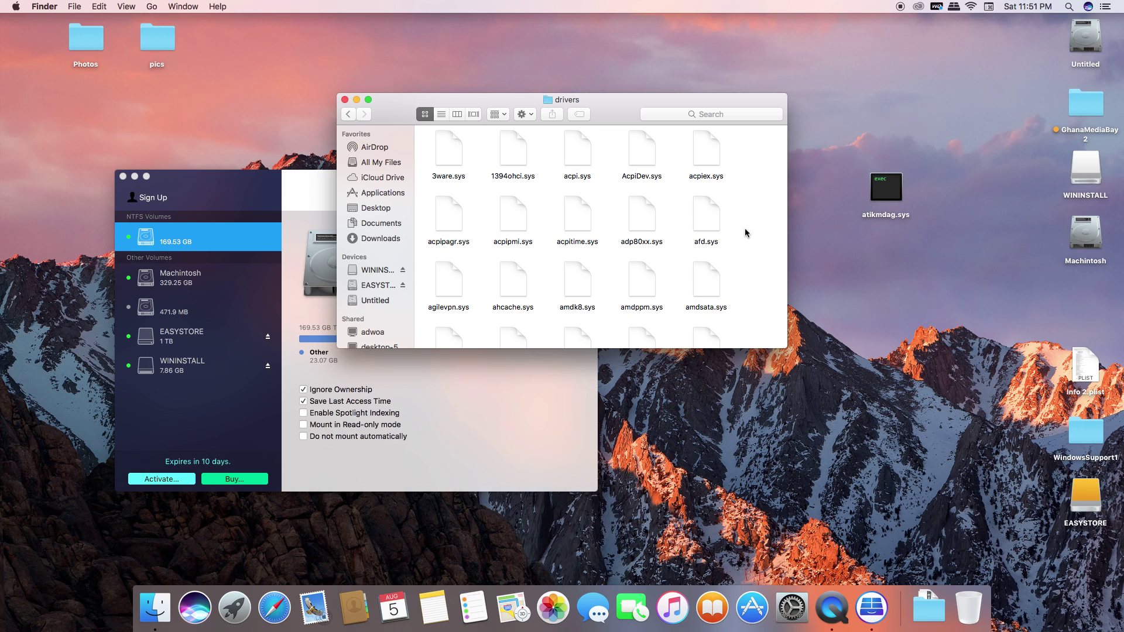
scroll(702, 267, "down", 3)
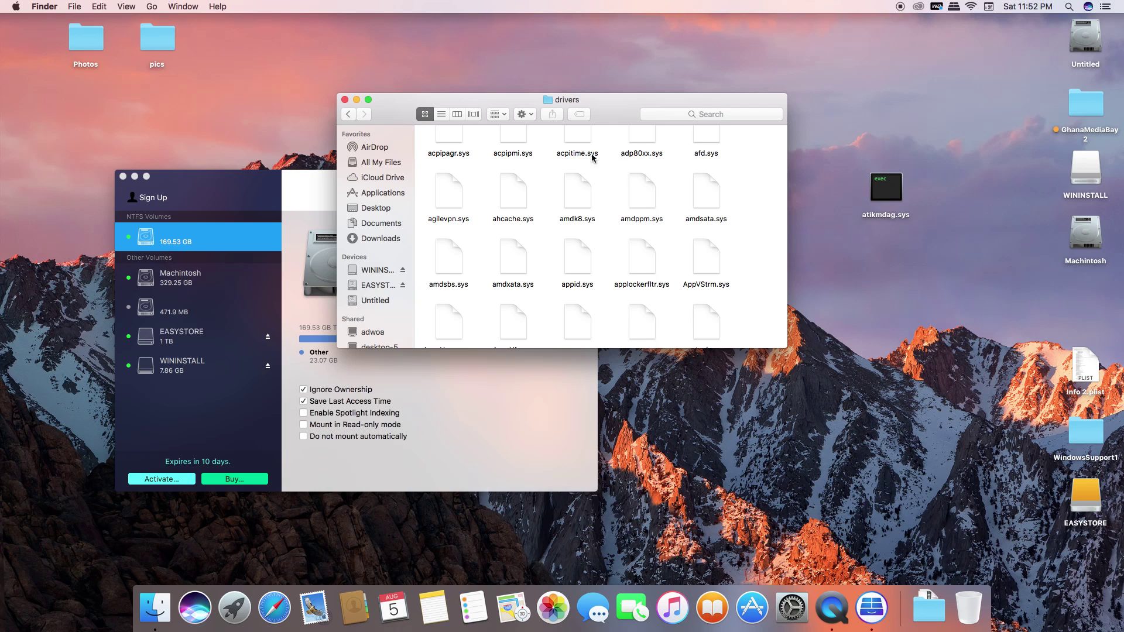
left_click(5, 7)
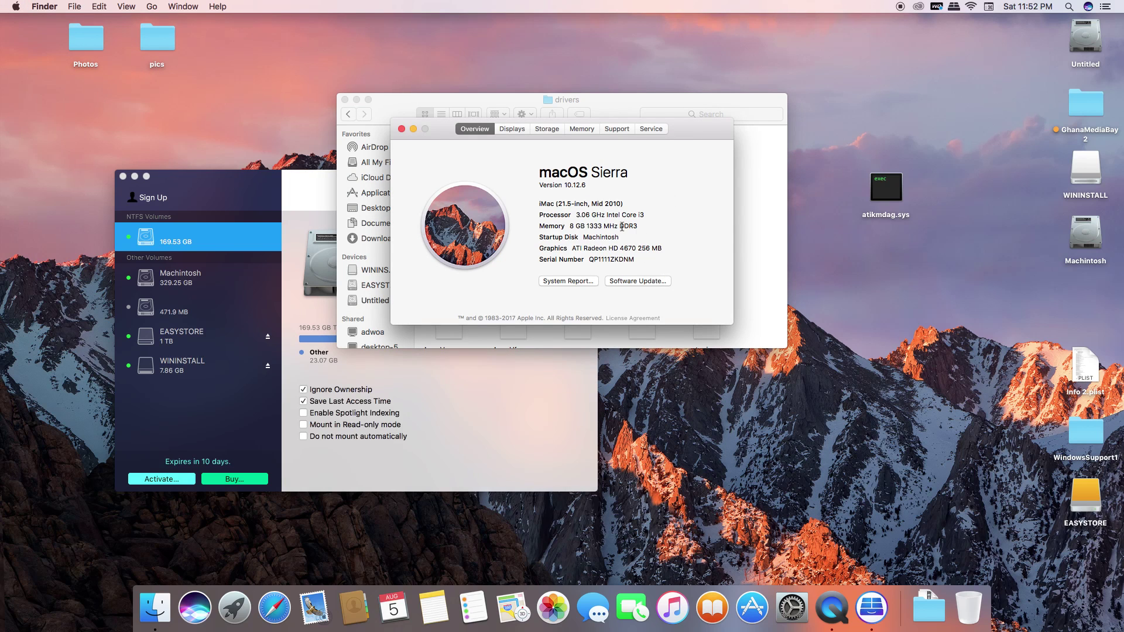
left_click_drag(624, 202, 588, 203)
left_click(402, 129)
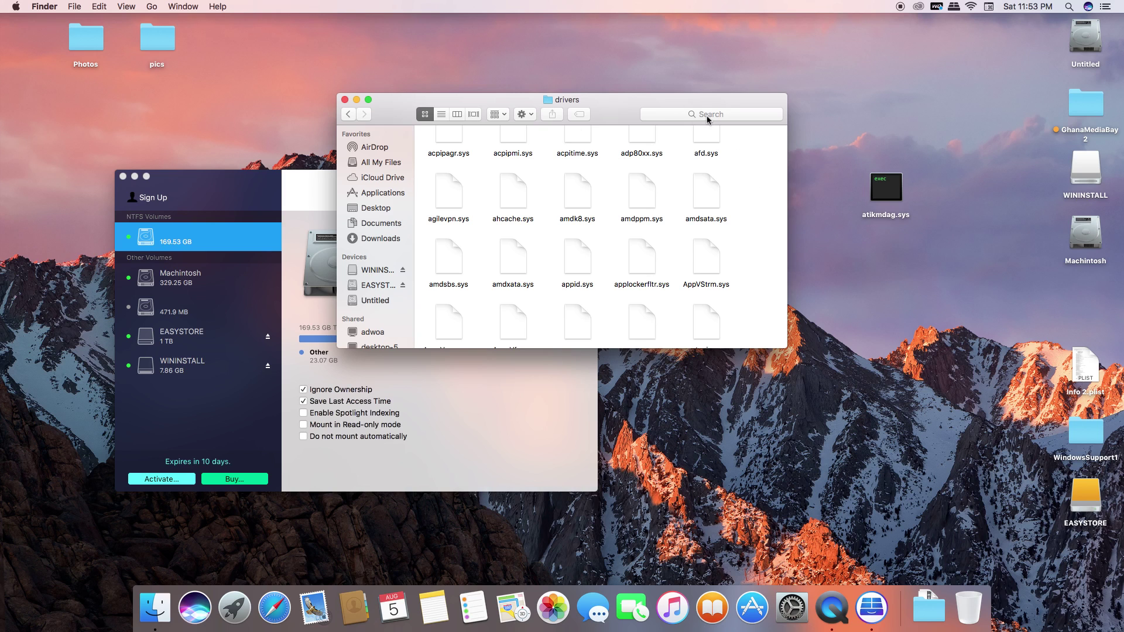
Dismiss the Paragon volume list, close the drivers window, and bring Paragon's volume window forward
left_click(957, 7)
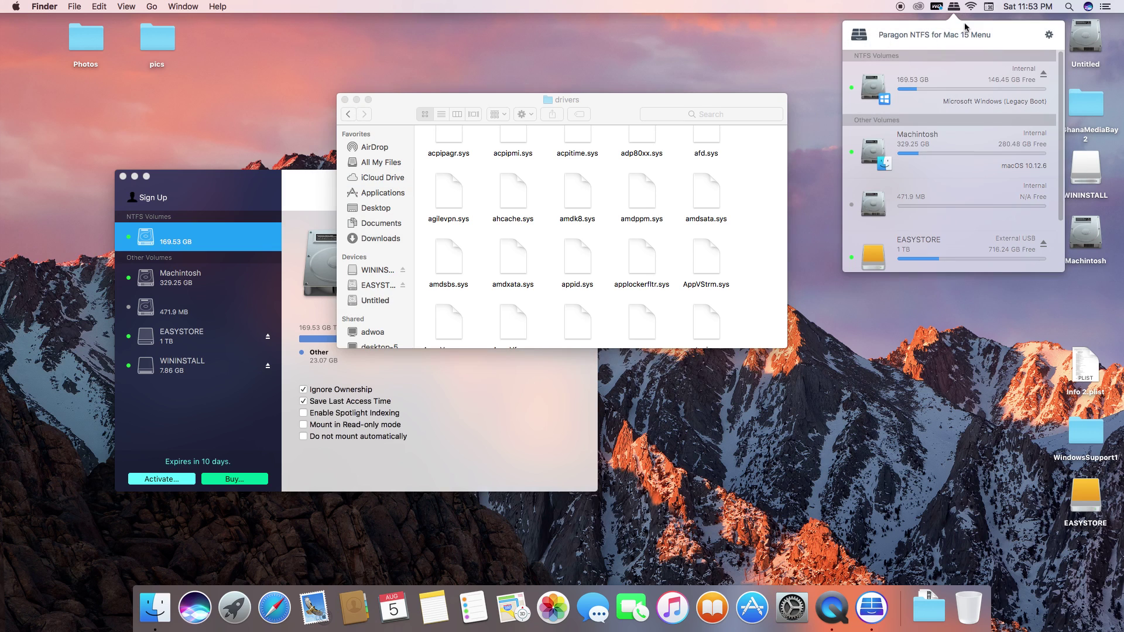
left_click(642, 115)
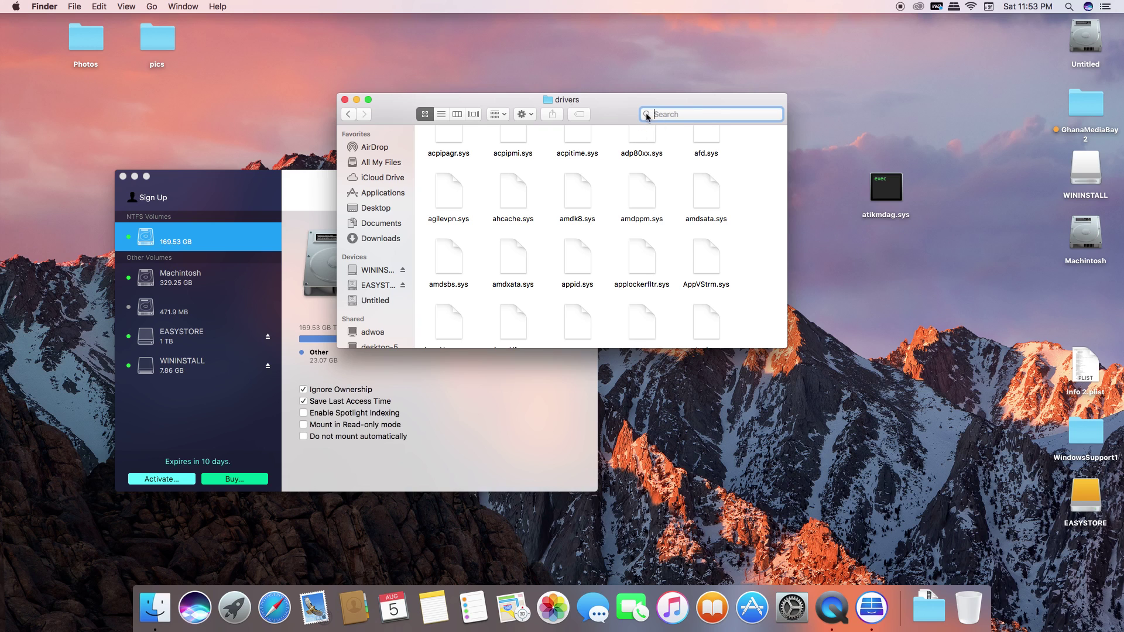
left_click(344, 101)
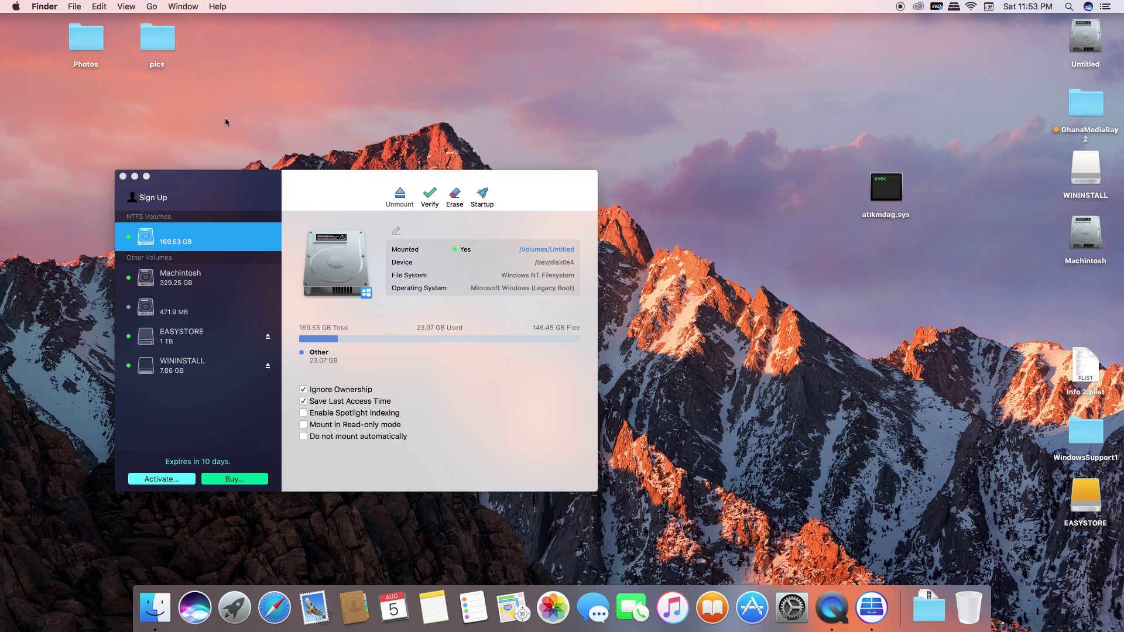
left_click(187, 189)
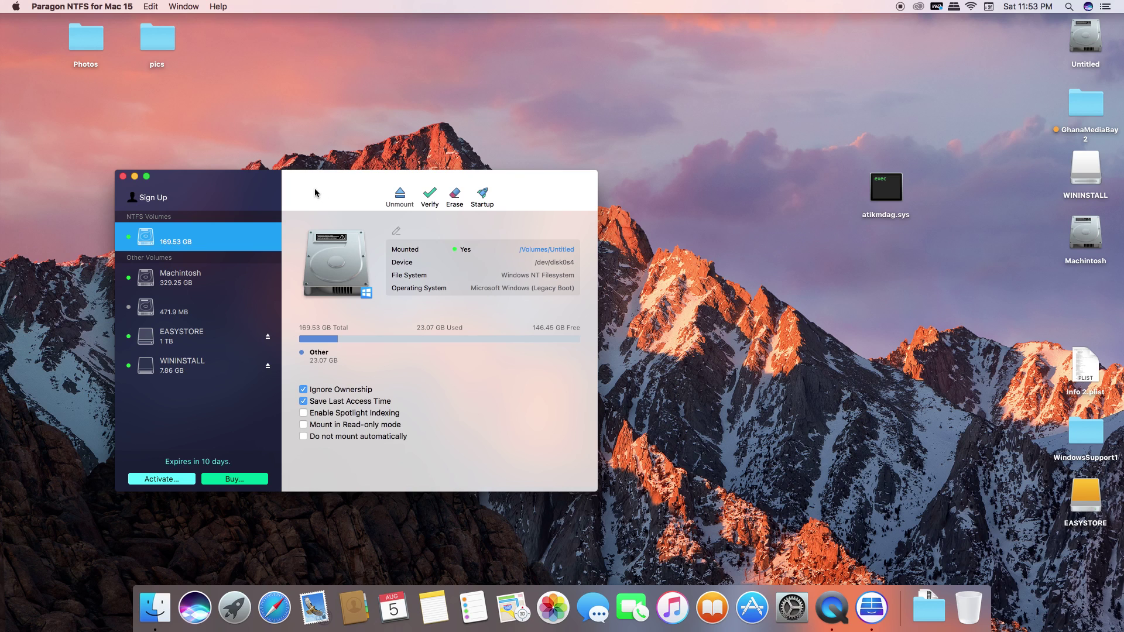
left_click(355, 188)
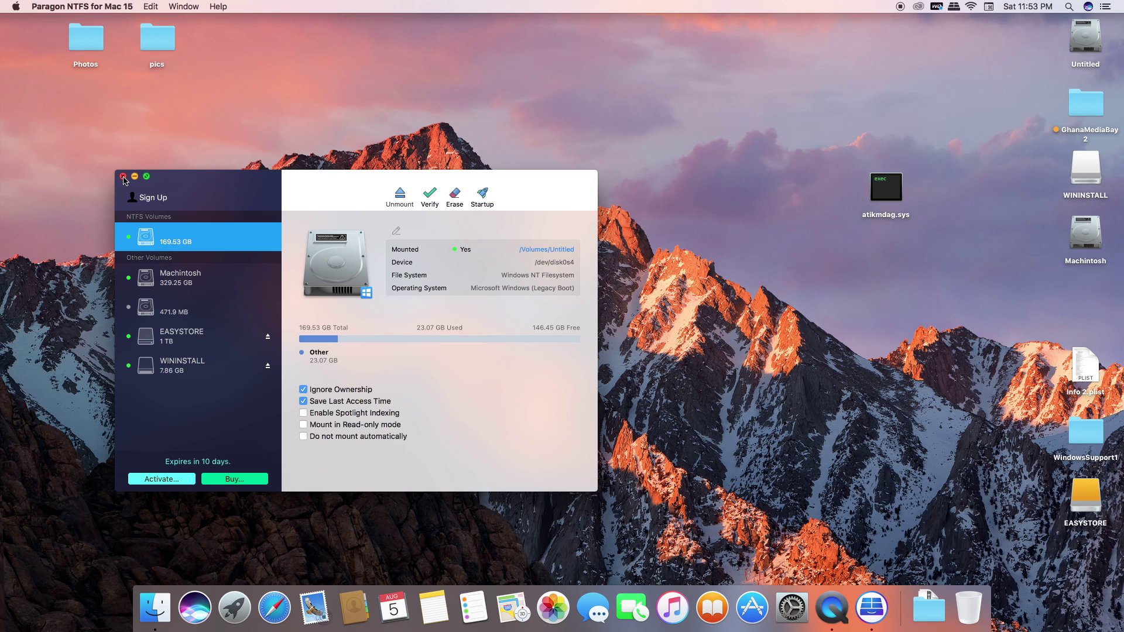